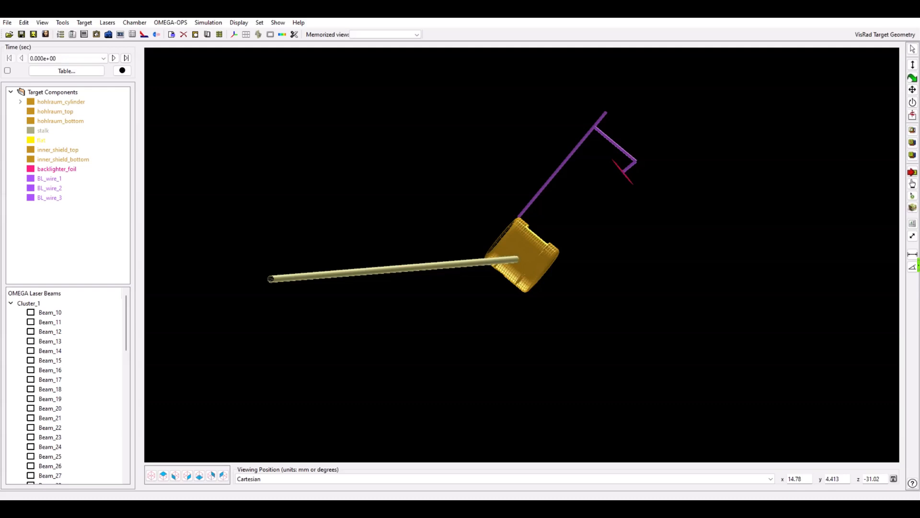
# - Create a new workspace with the OMEGA target chamber, discarding changes to the current workspace
pyautogui.click(8, 23)
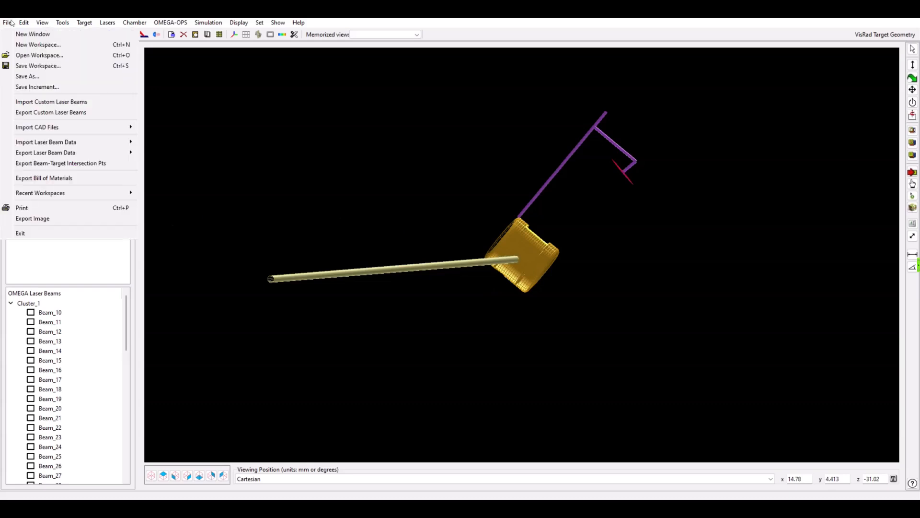
pyautogui.click(27, 46)
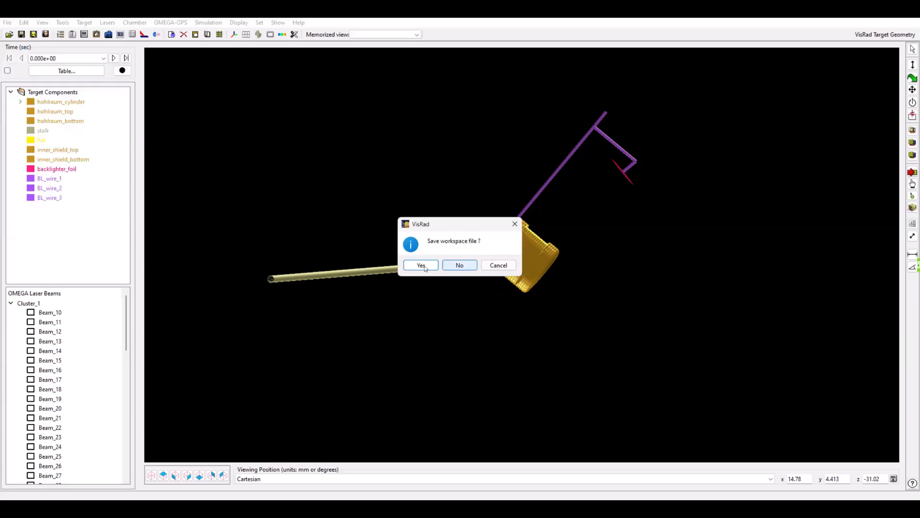
pyautogui.click(460, 265)
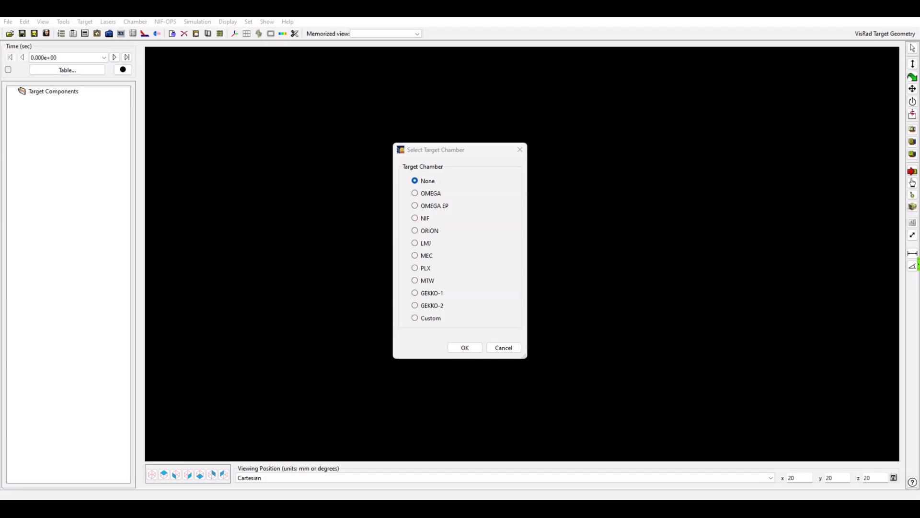
pyautogui.click(431, 195)
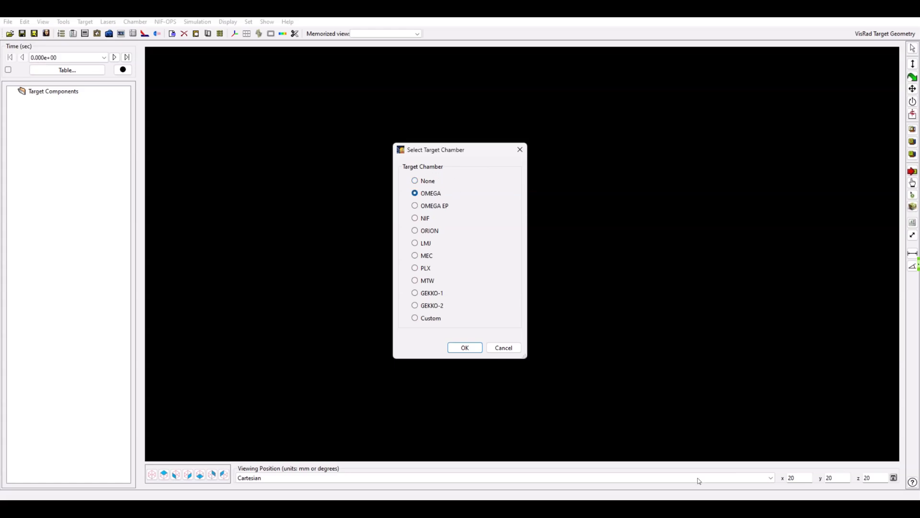
pyautogui.click(470, 350)
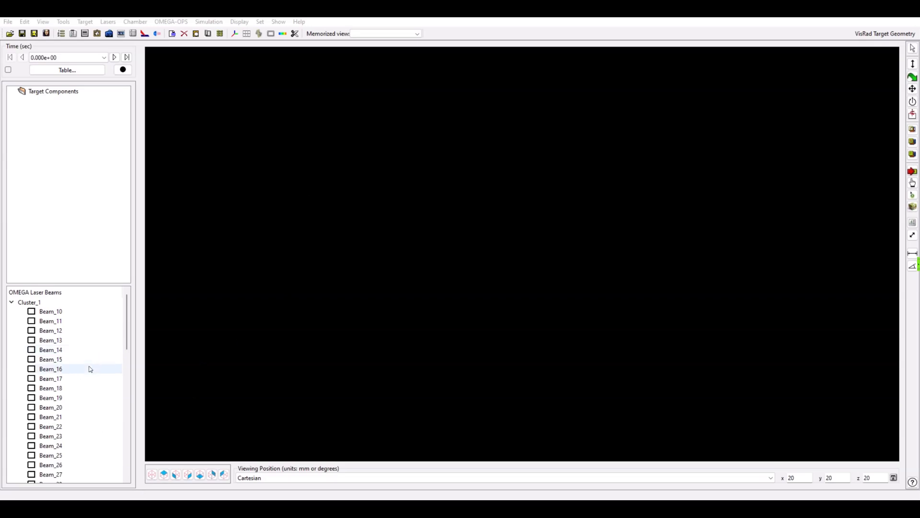
# - Select laser beams Beam_11 through Beam_18 in Cluster_1 and display them
pyautogui.click(67, 322)
pyautogui.keyDown('shift'); pyautogui.click(69, 369); pyautogui.keyUp('shift')
pyautogui.keyDown('shift'); pyautogui.click(68, 387); pyautogui.keyUp('shift')
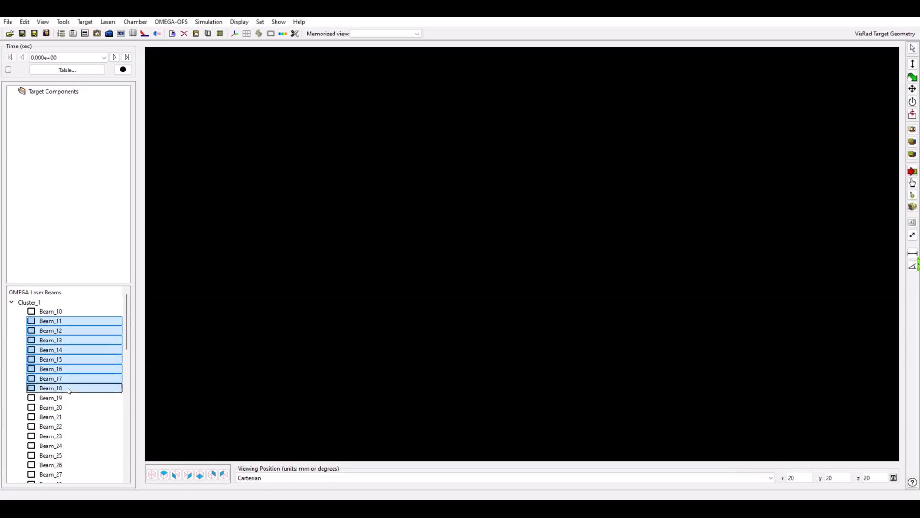
pyautogui.rightClick(72, 353)
pyautogui.click(107, 345)
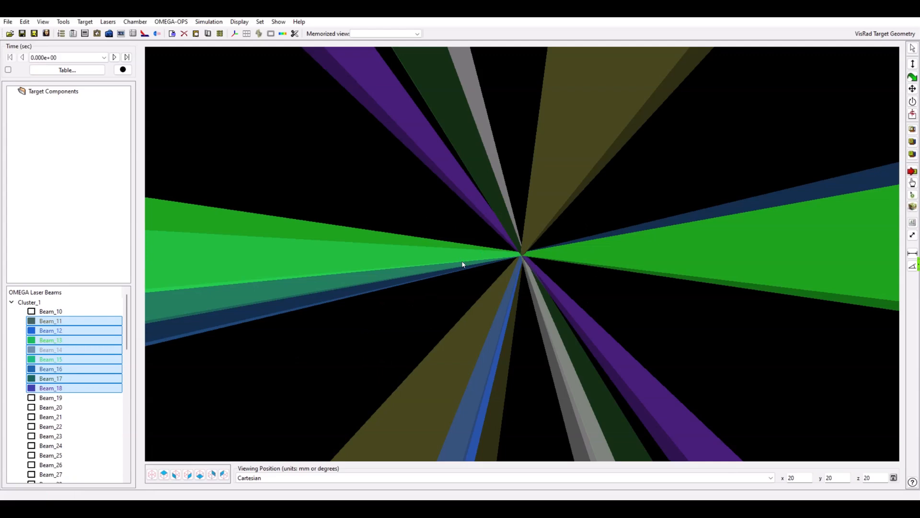
# - Add a sphere target object at the chamber centre with the default parameters
pyautogui.click(86, 22)
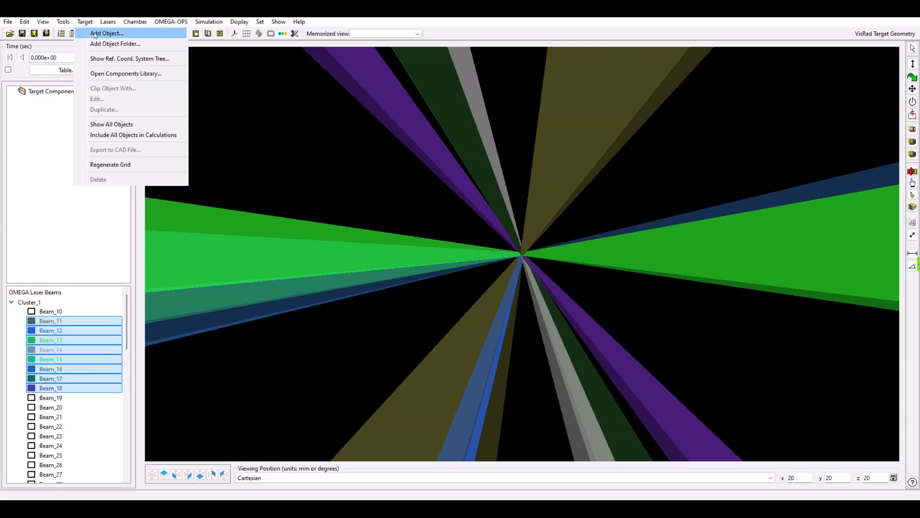
pyautogui.click(95, 33)
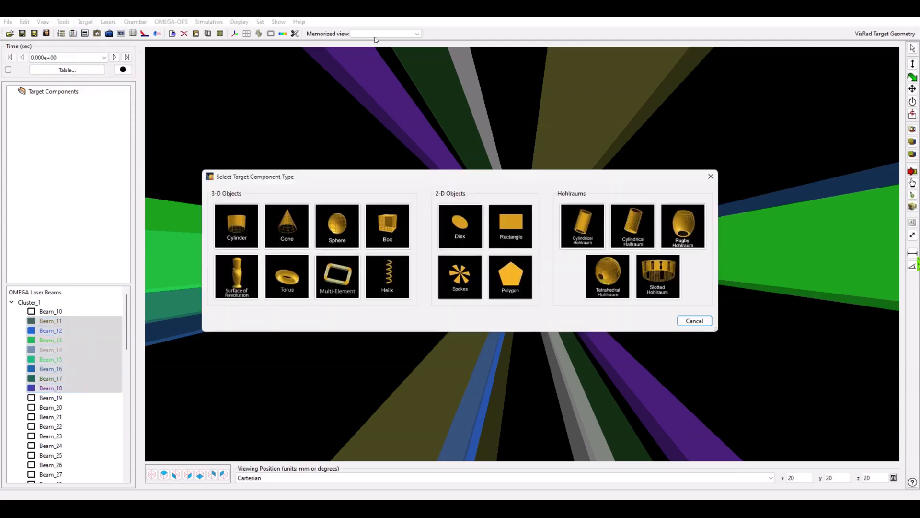
pyautogui.click(339, 225)
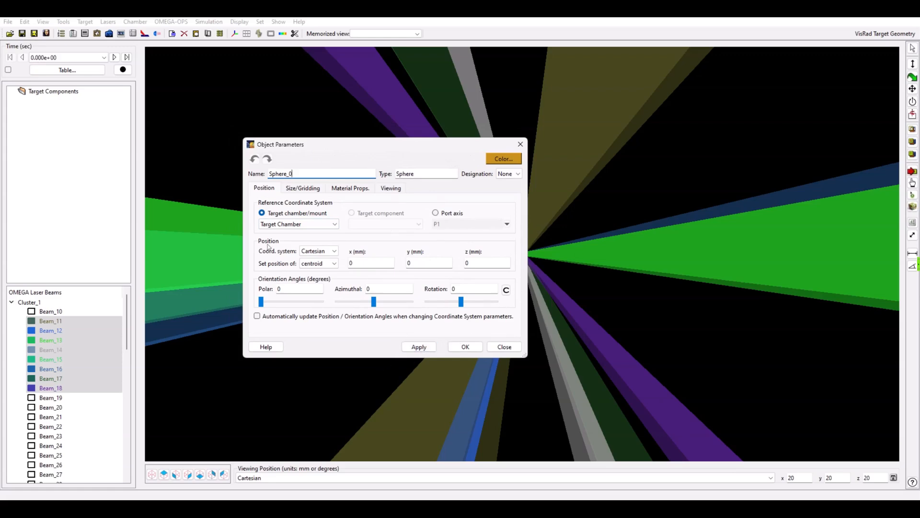
pyautogui.click(468, 347)
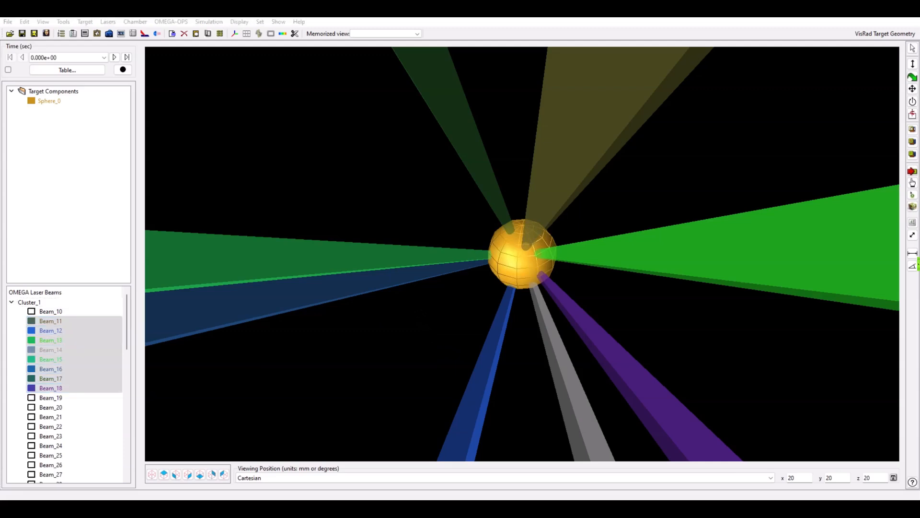
# - Add a box target object referenced to Sphere_0, with its centroid at y = 4 mm
pyautogui.click(88, 22)
pyautogui.click(99, 34)
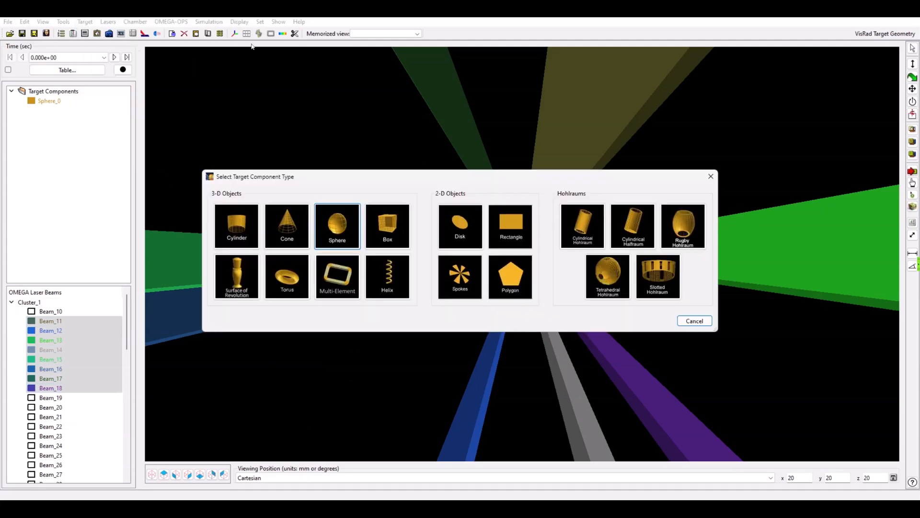
pyautogui.click(388, 226)
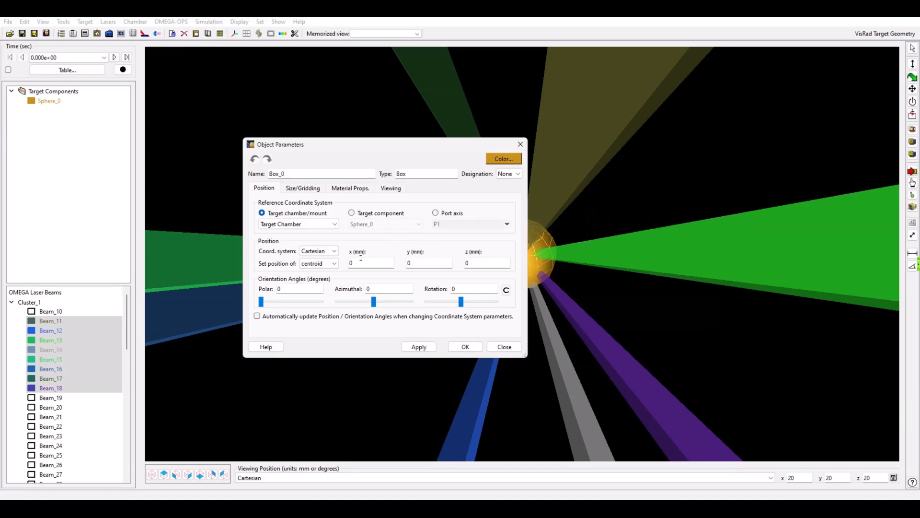
pyautogui.click(353, 212)
pyautogui.doubleClick(425, 263)
pyautogui.write('4')
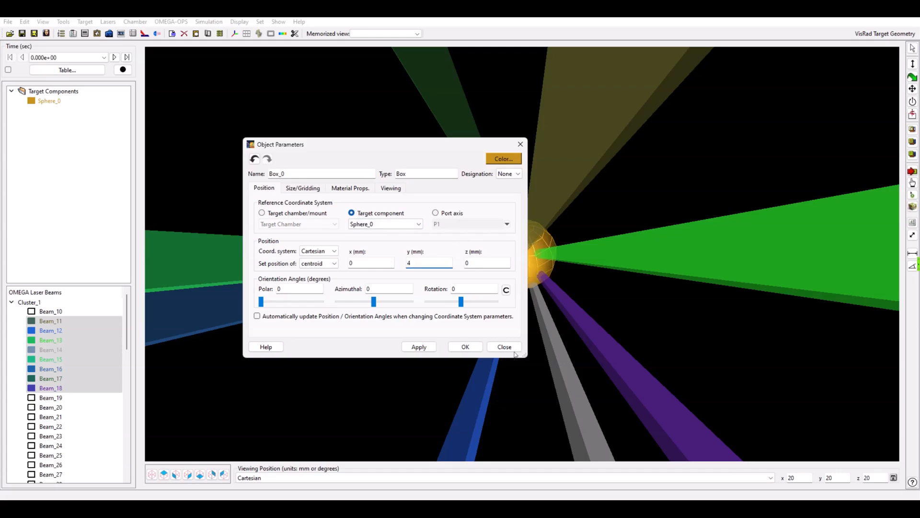
pyautogui.click(465, 347)
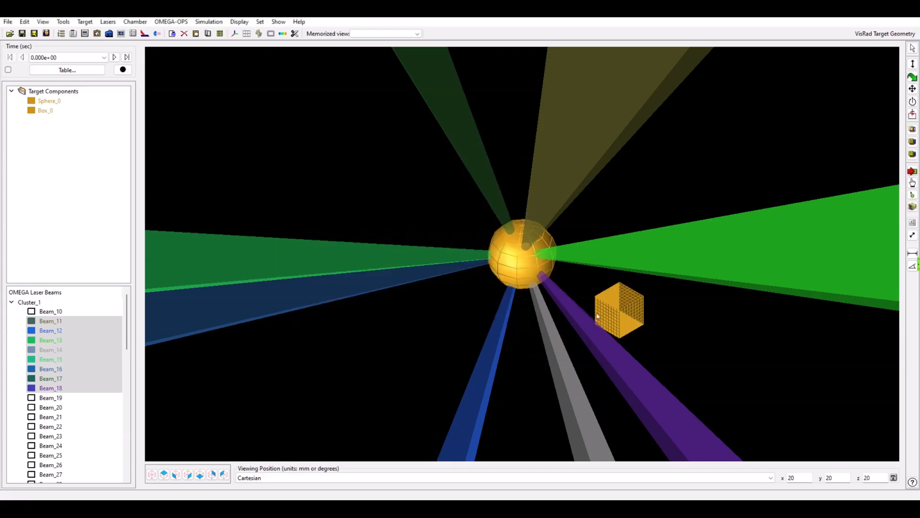
# - Inspect Beam_16 and the coordinate system options for the viewing position, keeping Cartesian
pyautogui.doubleClick(51, 369)
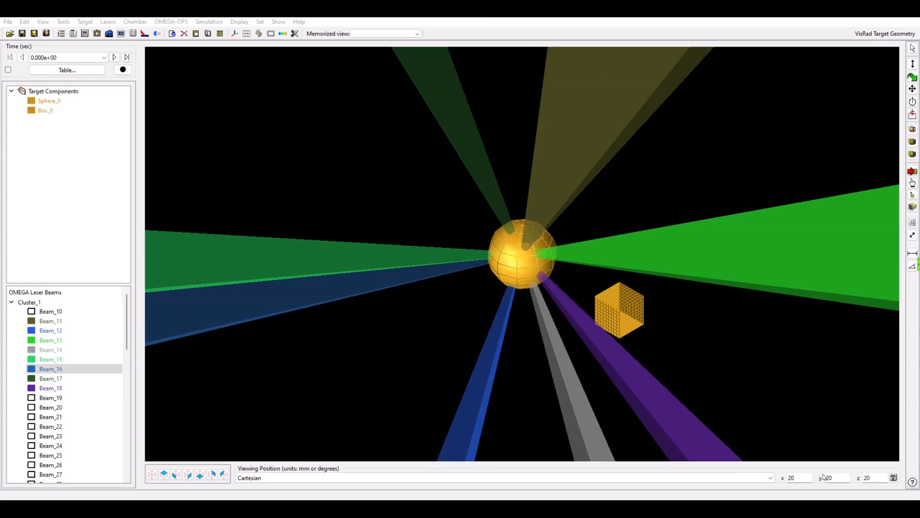
pyautogui.click(551, 477)
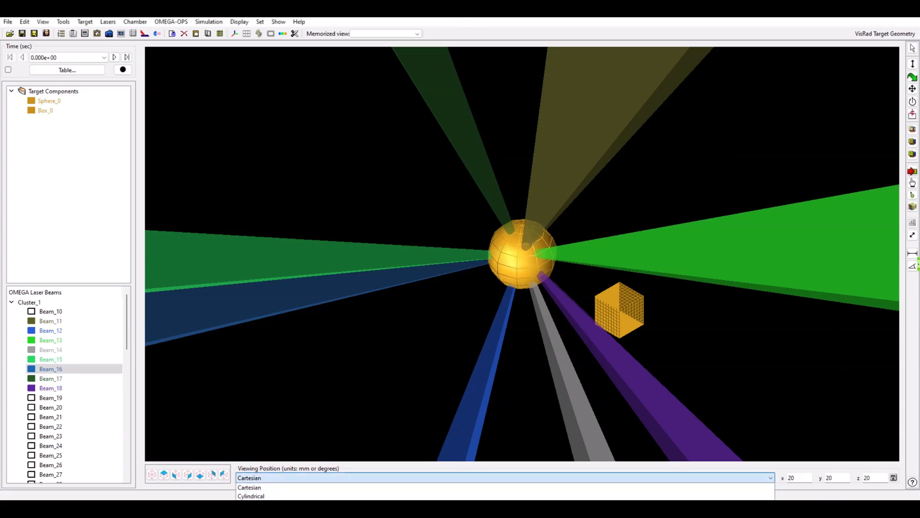
pyautogui.click(267, 488)
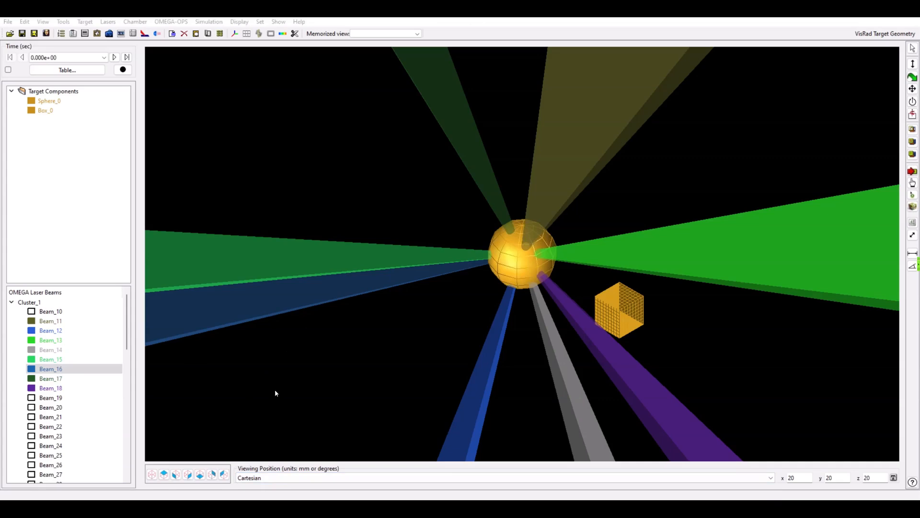
# - Orbit the view around the sphere, and rotate it about the box
pyautogui.click(283, 338)
pyautogui.moveTo(283, 338); pyautogui.dragTo(310, 236)
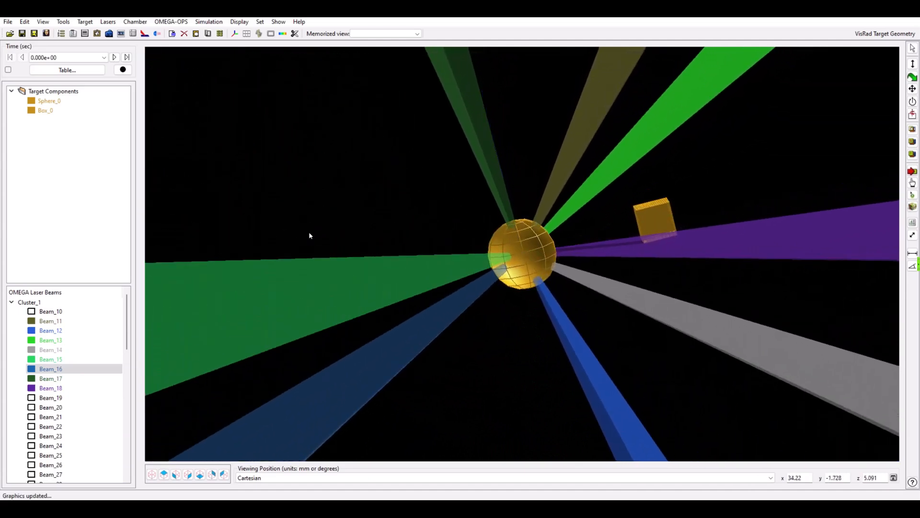
pyautogui.click(654, 220)
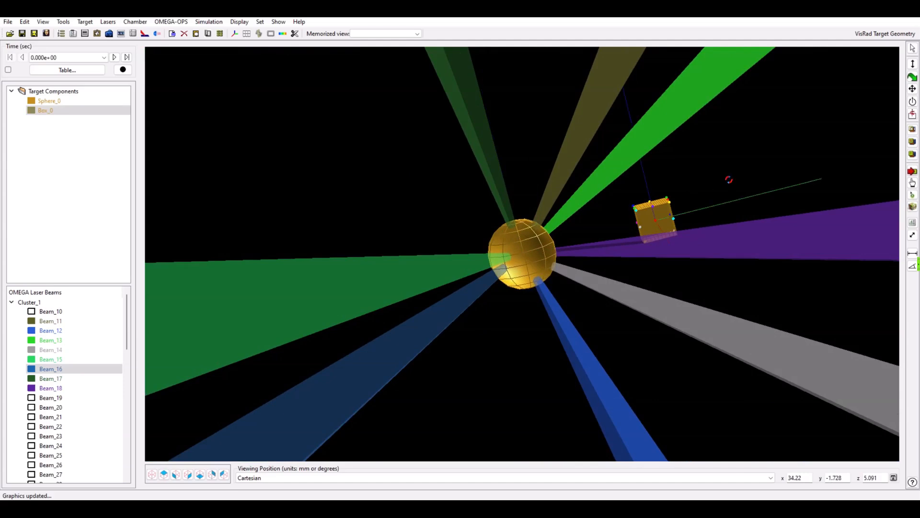
pyautogui.moveTo(729, 180); pyautogui.dragTo(639, 233)
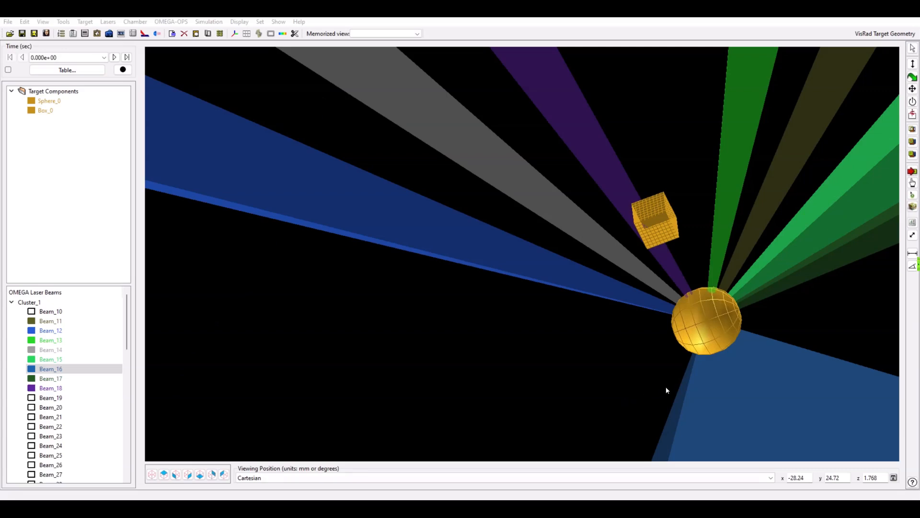
# - Pick a point on the sphere's surface and orbit the view to examine the targets and beams from other sides
pyautogui.click(686, 337)
pyautogui.click(686, 339)
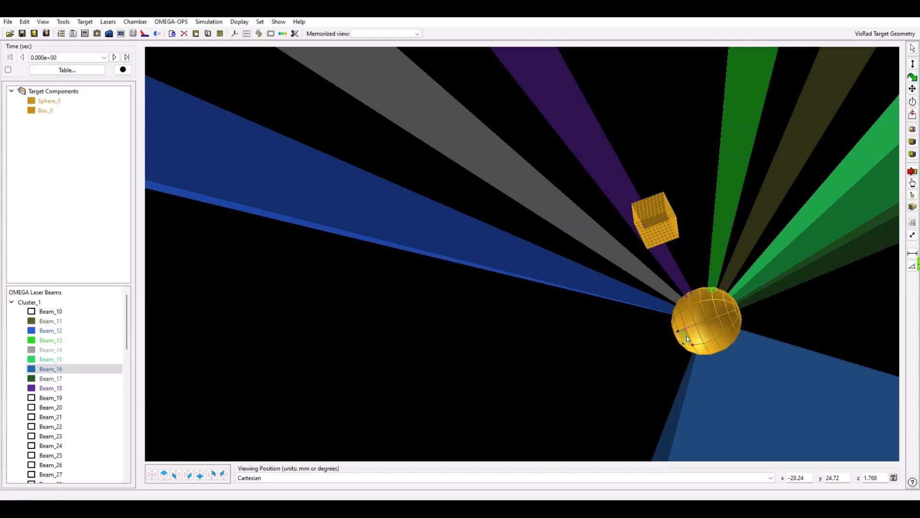
pyautogui.moveTo(686, 335); pyautogui.dragTo(735, 214, button='middle')
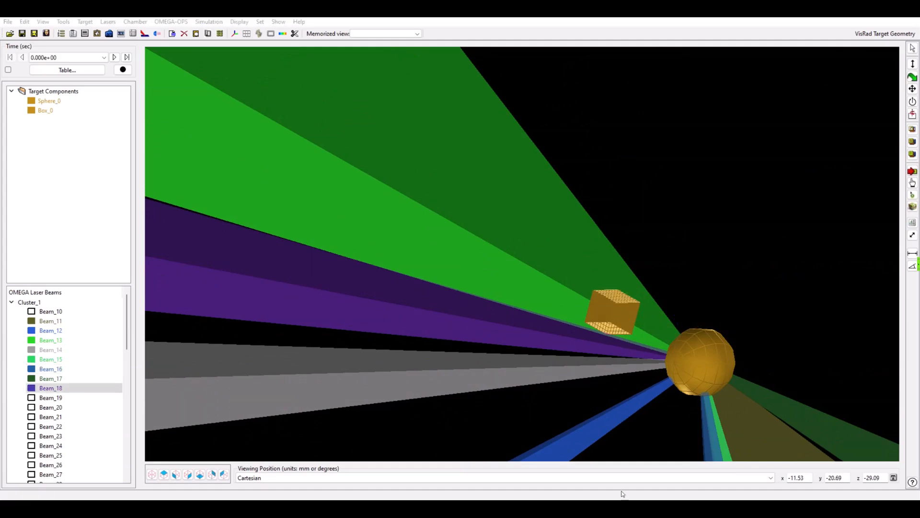
pyautogui.moveTo(758, 321); pyautogui.dragTo(337, 370, button='middle')
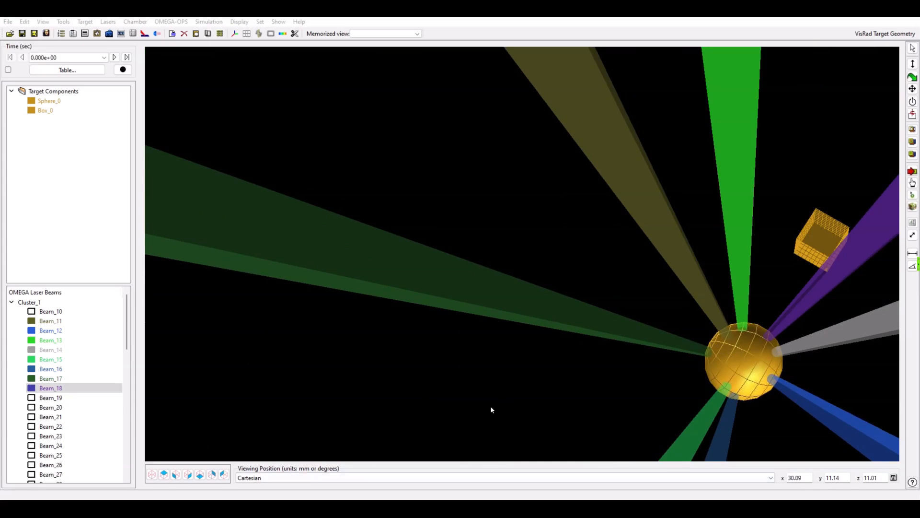
# - Rotate the scene with the rotate tool and bring the sphere to the middle of the view
pyautogui.click(911, 77)
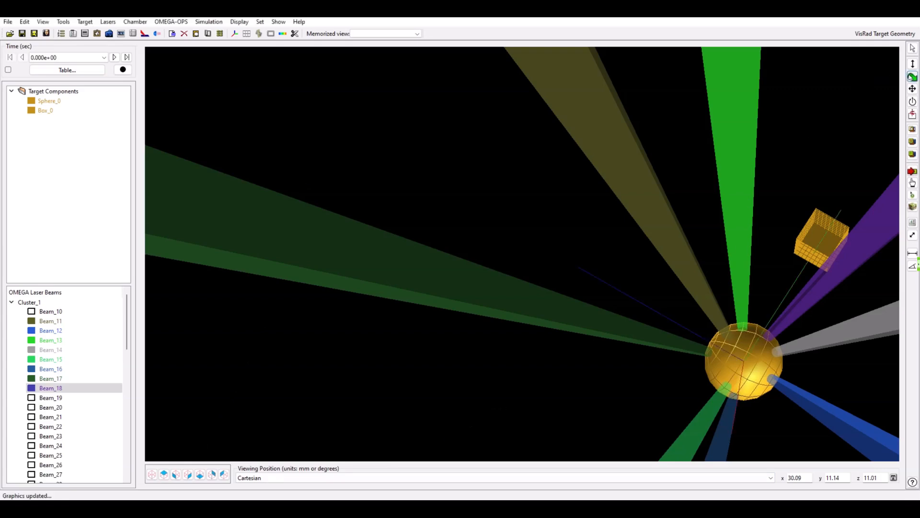
pyautogui.moveTo(623, 366); pyautogui.dragTo(849, 59)
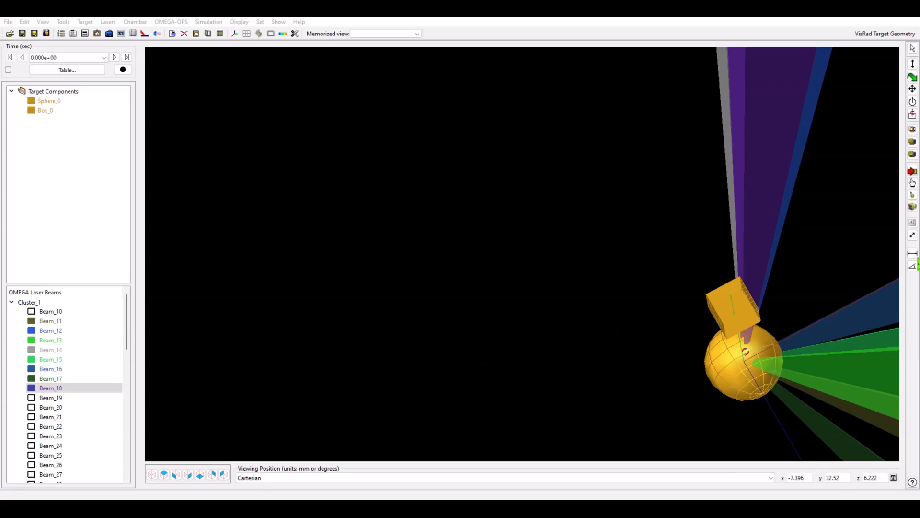
pyautogui.moveTo(746, 352); pyautogui.dragTo(488, 253)
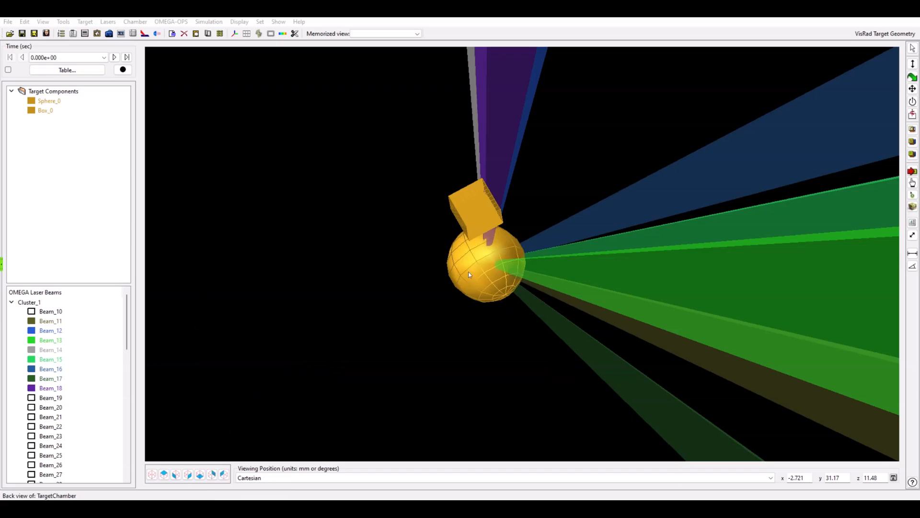
# - Zoom in and out about a point near the sphere's edge to examine how the view scales there
pyautogui.scroll(3, 463, 277)
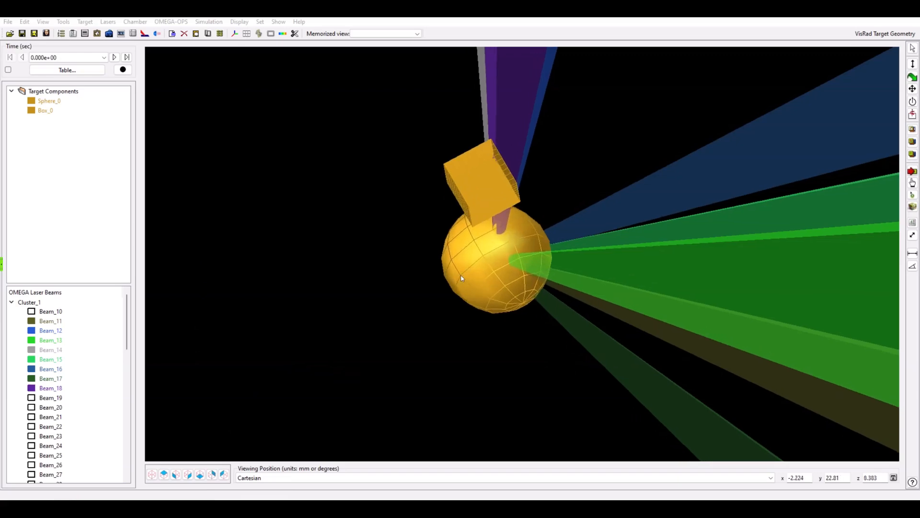
pyautogui.scroll(4, 462, 278)
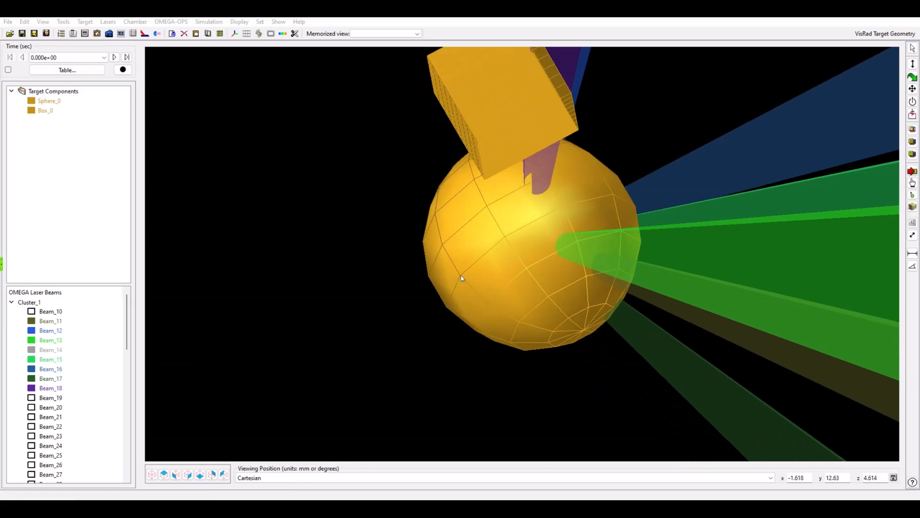
pyautogui.scroll(-8, 461, 279)
pyautogui.scroll(5, 461, 279)
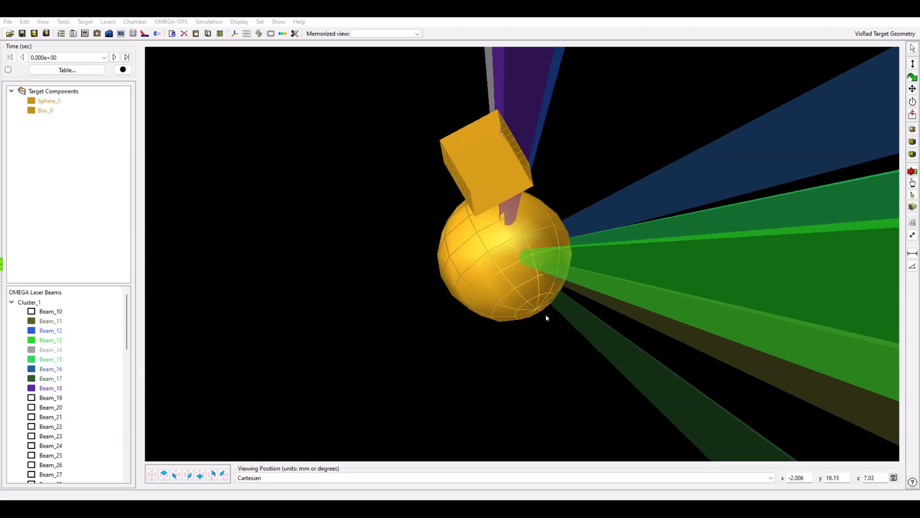
# - Zoom in on the sphere's lower pole and back out, and adjust the magnification with the zoom tool
pyautogui.scroll(10, 537, 311)
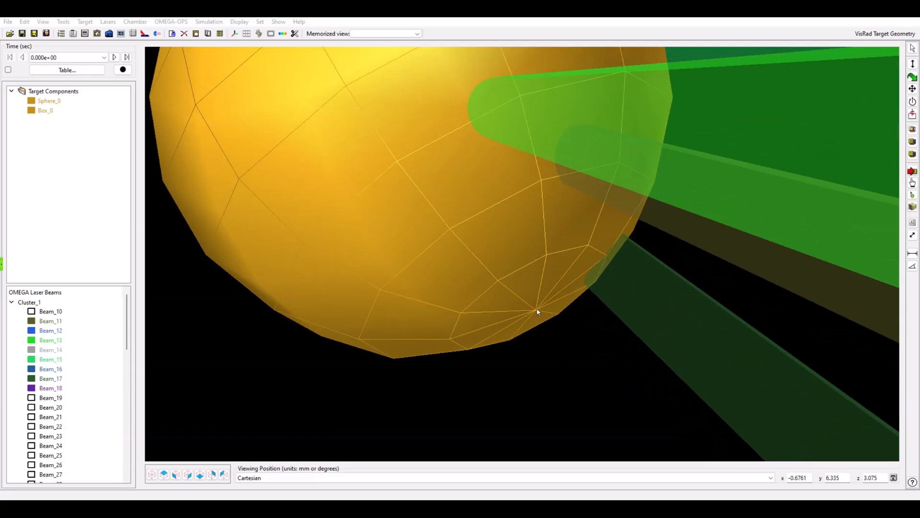
pyautogui.scroll(5, 537, 312)
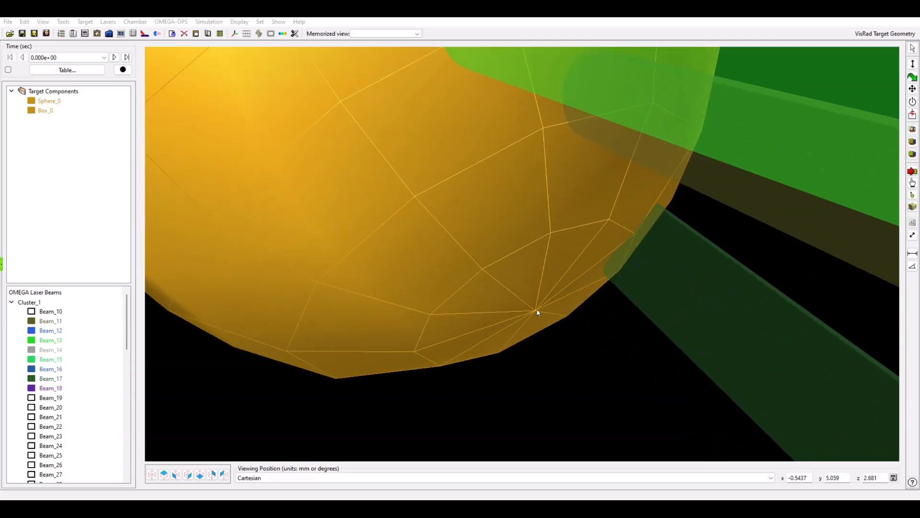
pyautogui.scroll(-10, 538, 312)
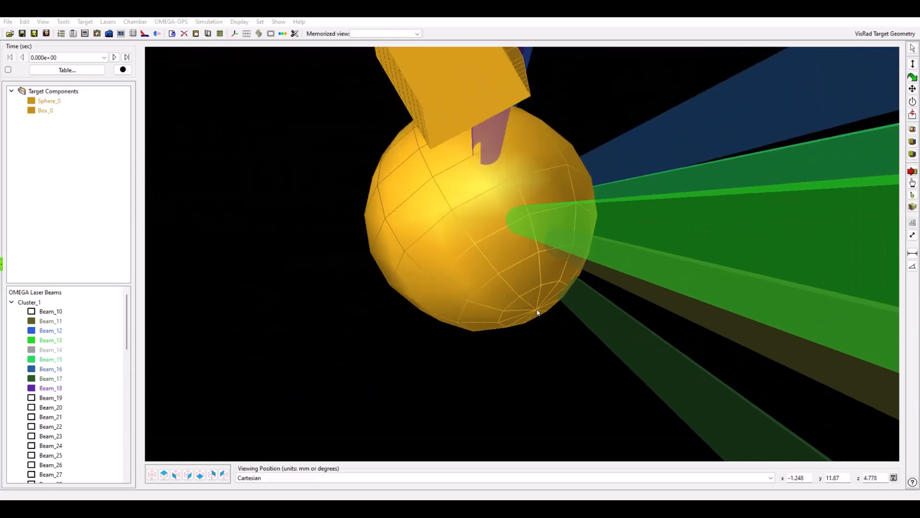
pyautogui.scroll(-3, 537, 312)
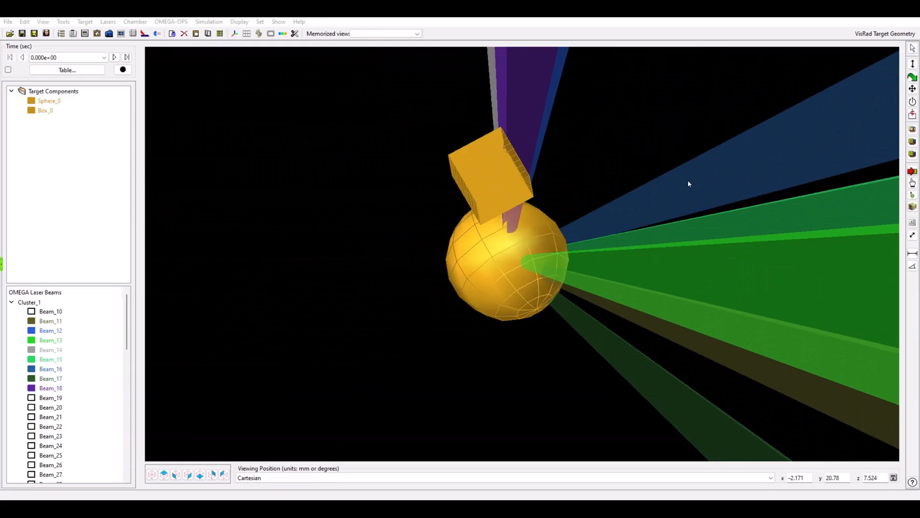
pyautogui.click(912, 64)
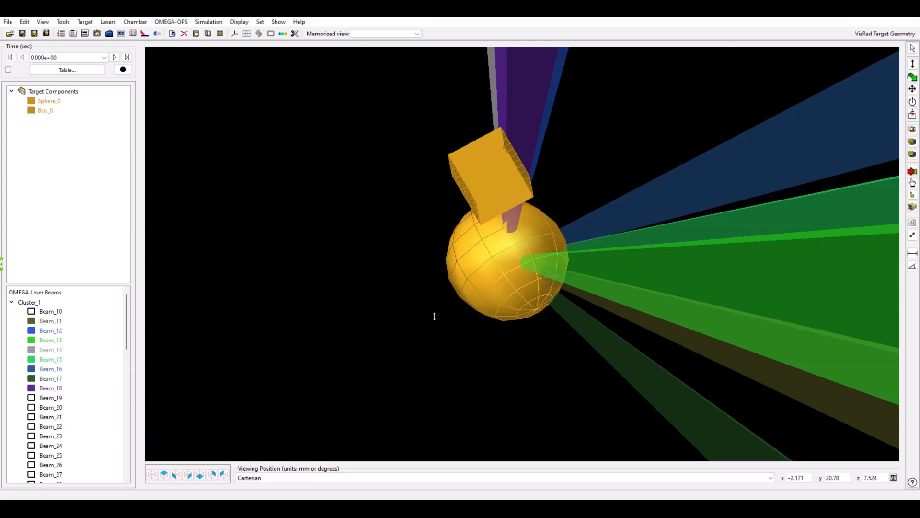
pyautogui.moveTo(435, 304)
pyautogui.mouseDown()
pyautogui.moveTo(445, 276)
pyautogui.moveTo(448, 336)
pyautogui.moveTo(449, 306)
pyautogui.mouseUp()
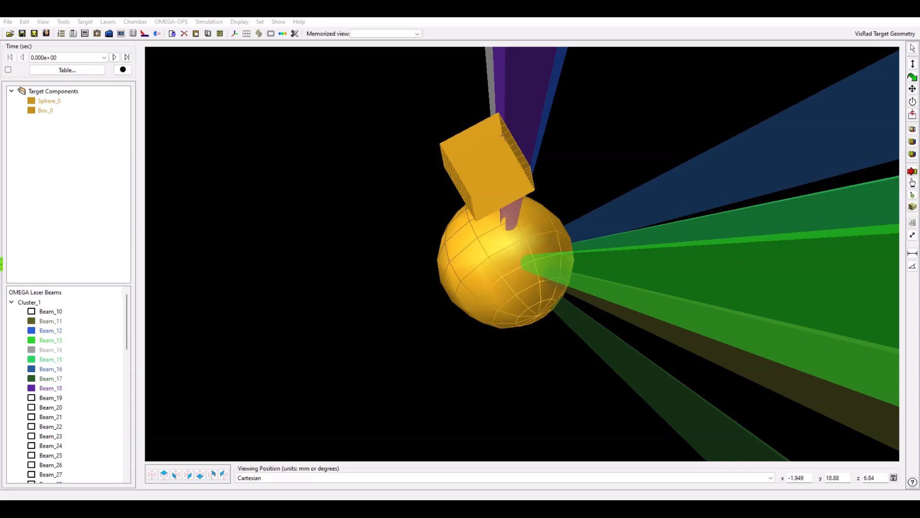
# - Centre the view on the box and orbit around it to examine the scene from another side
pyautogui.click(913, 48)
pyautogui.click(465, 155)
pyautogui.moveTo(437, 81); pyautogui.dragTo(472, 168, button='middle')
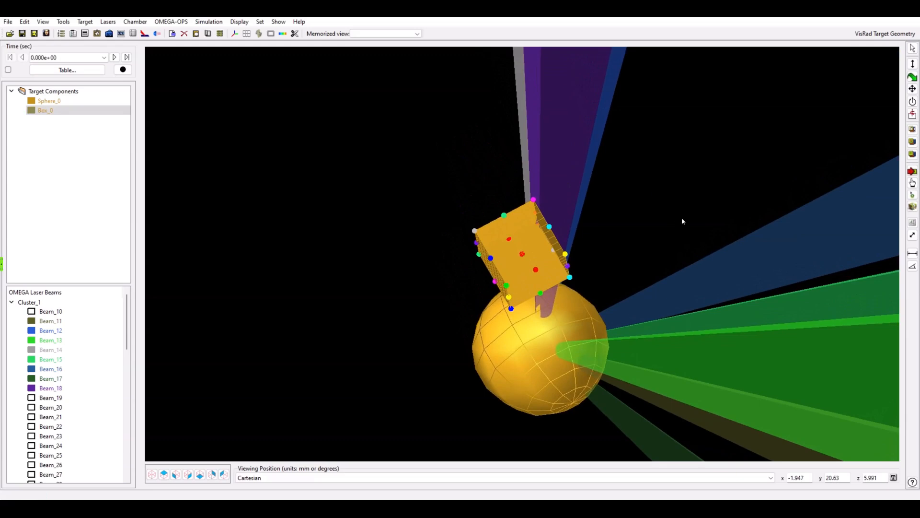
pyautogui.moveTo(734, 249); pyautogui.dragTo(786, 316)
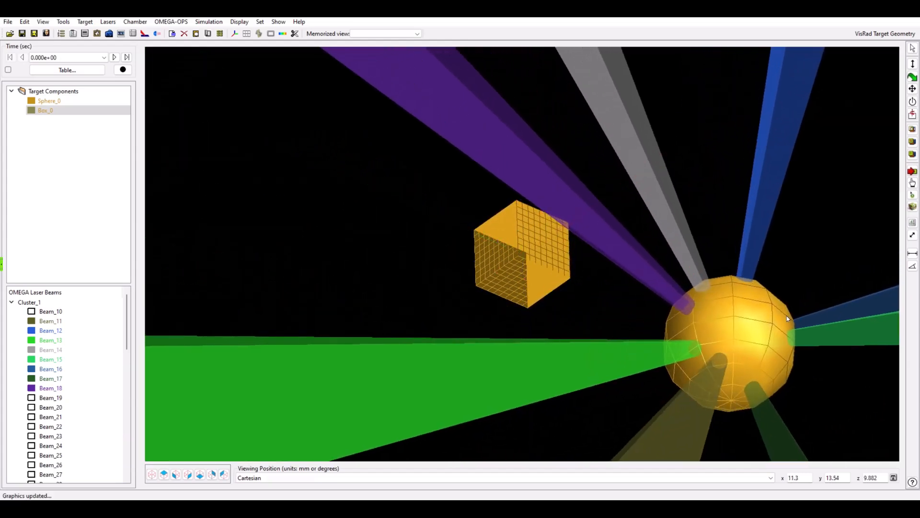
# - Recentre the view on the sphere, on the box, and on the sphere again
pyautogui.click(751, 323)
pyautogui.doubleClick(751, 323)
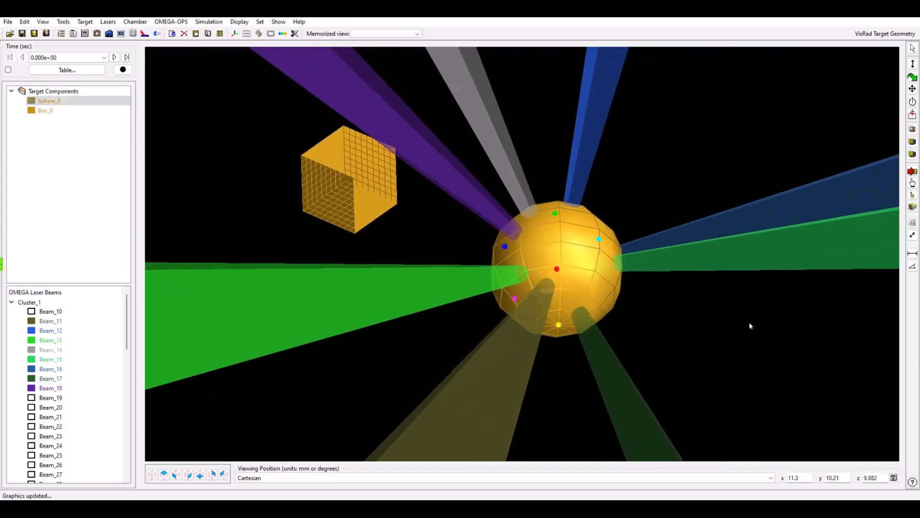
pyautogui.doubleClick(314, 183)
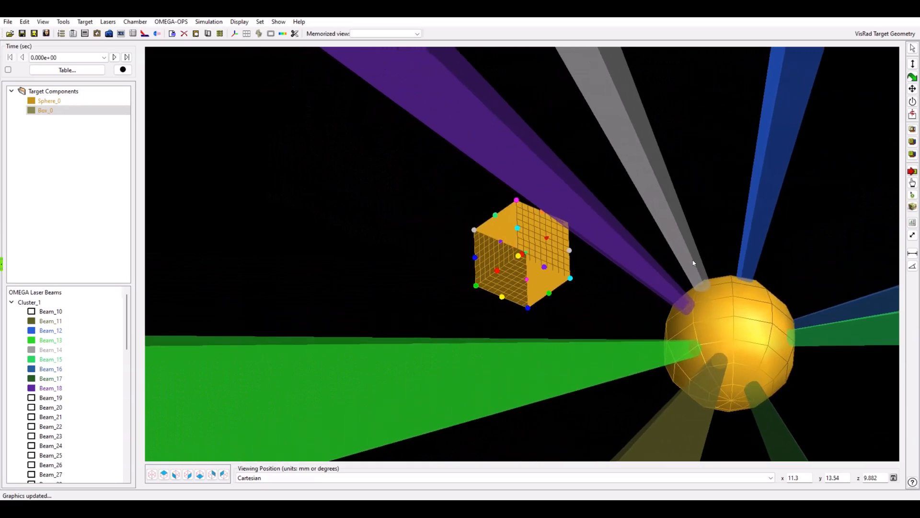
pyautogui.doubleClick(750, 329)
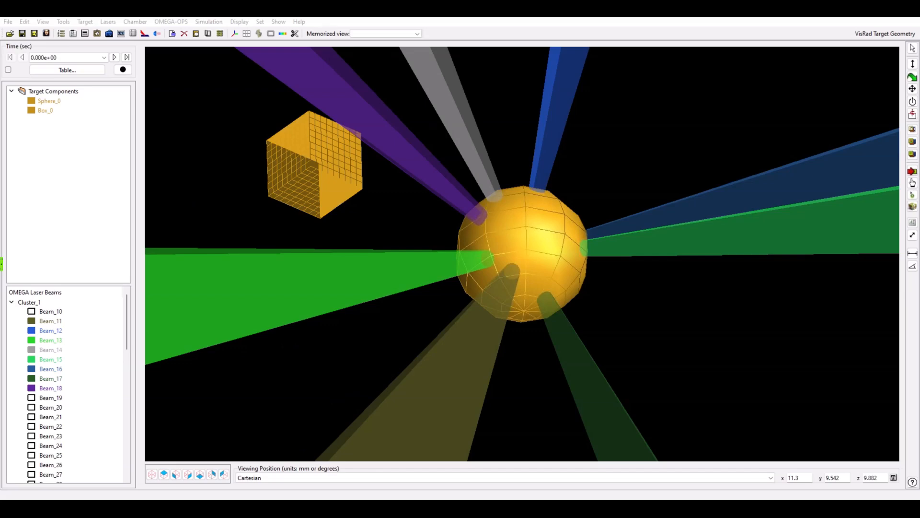
# - Clear the selection and display the coordinate axes of Sphere_0
pyautogui.click(193, 184)
pyautogui.click(282, 23)
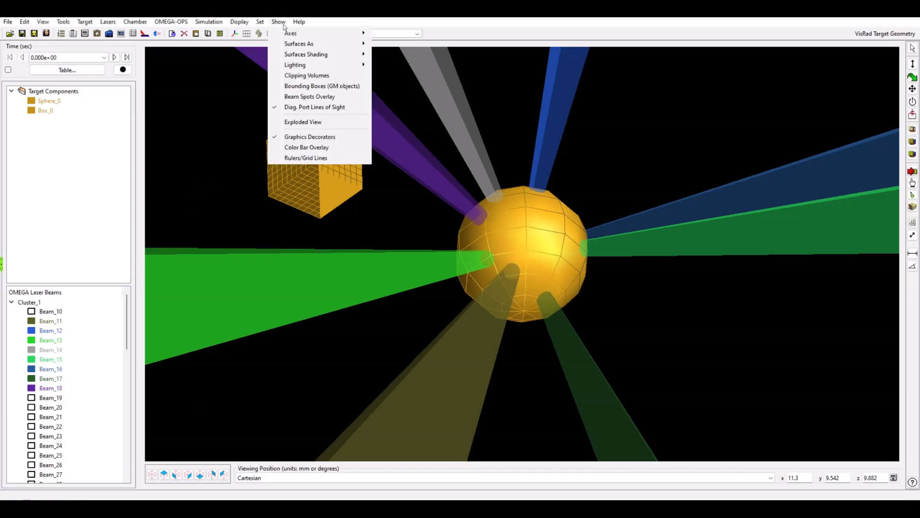
pyautogui.moveTo(286, 34)
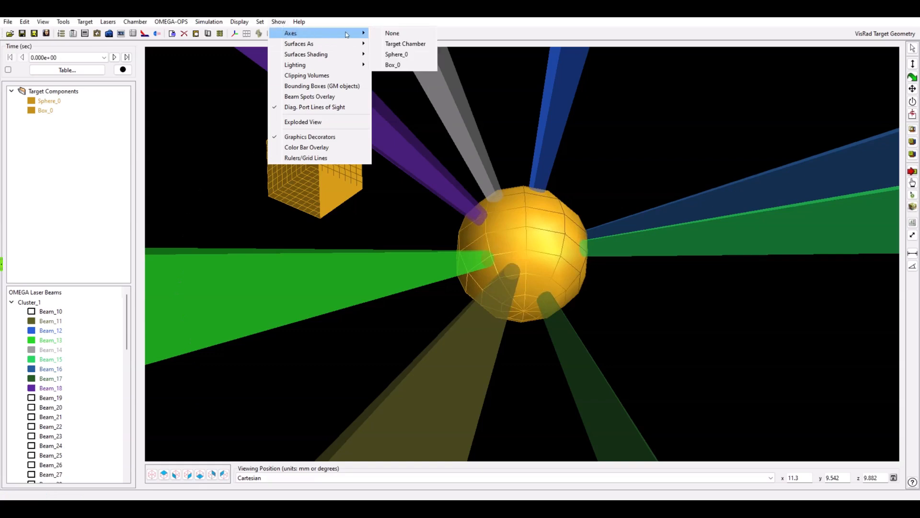
pyautogui.click(397, 54)
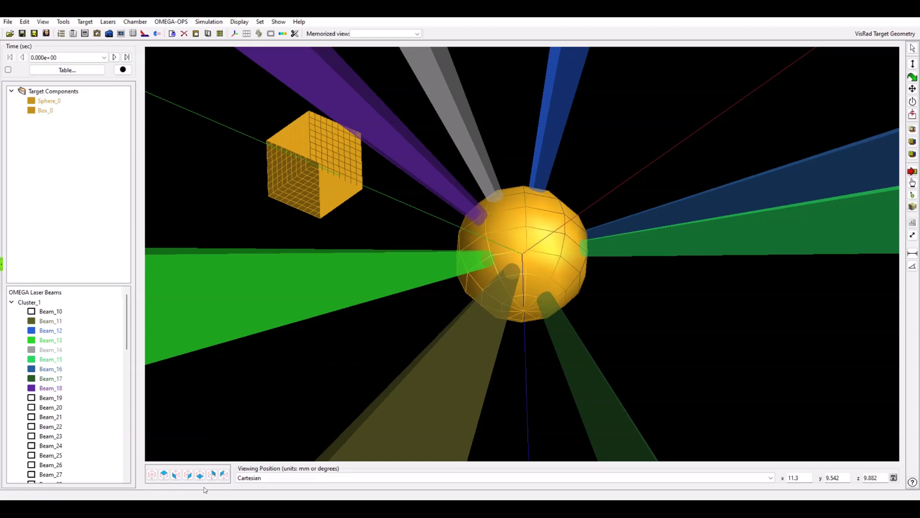
# - View the target chamber from the isometric, top, front, right, bottom, back and left standard views
pyautogui.click(164, 474)
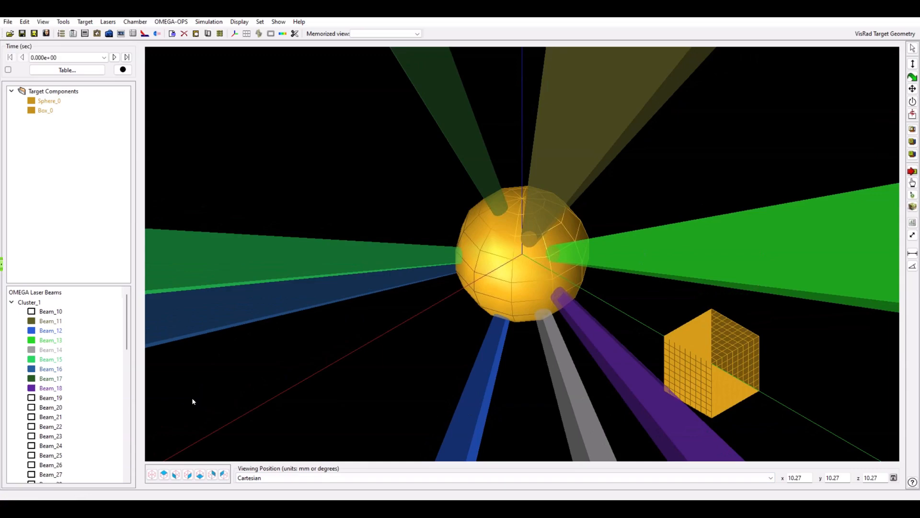
pyautogui.click(163, 476)
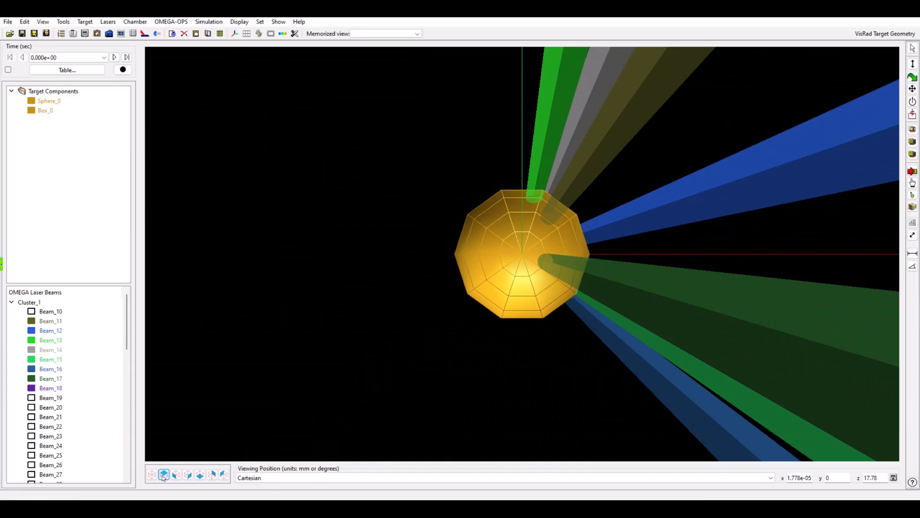
pyautogui.click(176, 476)
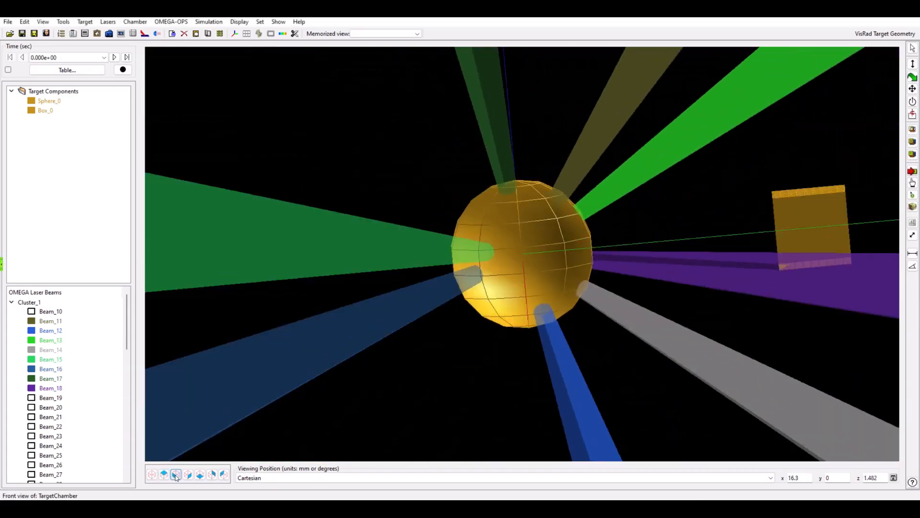
pyautogui.click(188, 475)
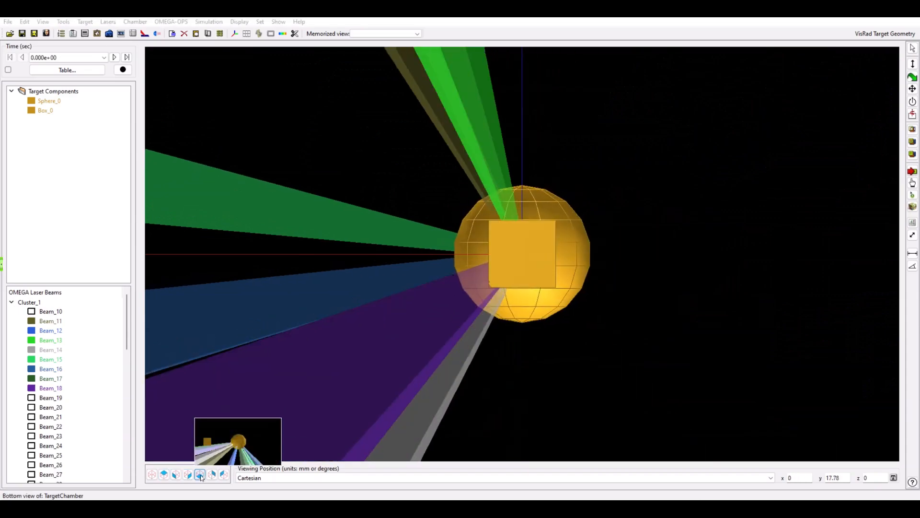
pyautogui.click(200, 475)
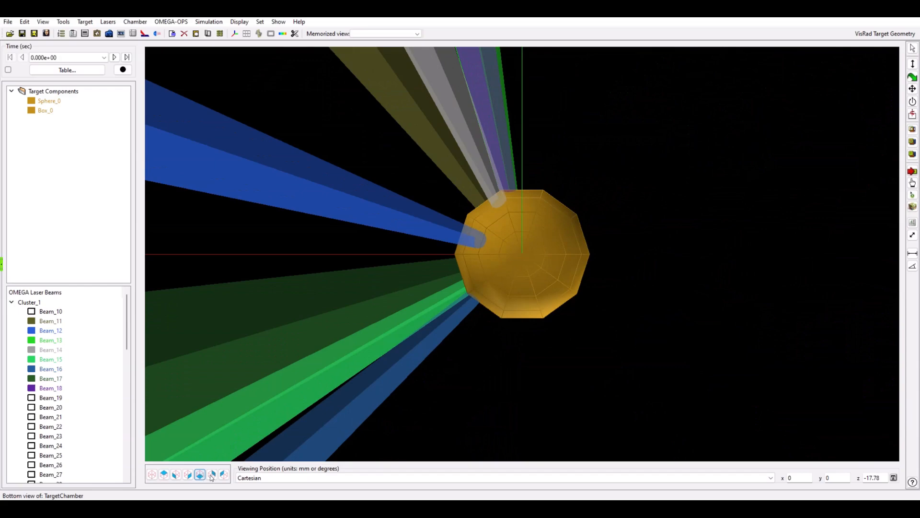
pyautogui.click(212, 475)
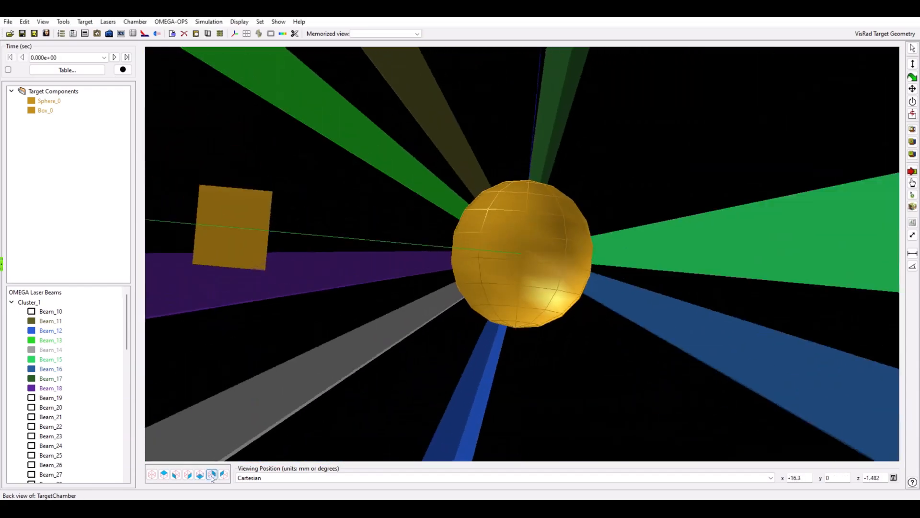
pyautogui.click(224, 475)
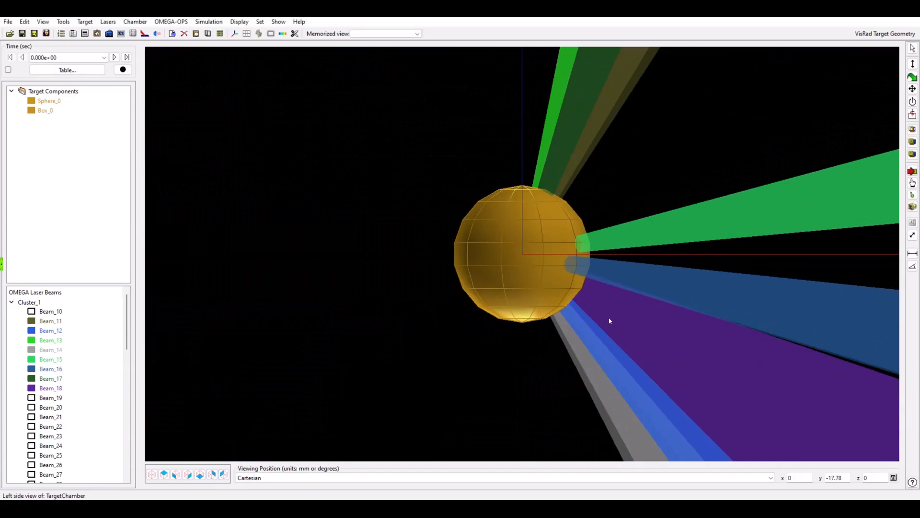
# - Select the box and show its top view, and select the sphere and show its isometric view
pyautogui.moveTo(625, 242); pyautogui.dragTo(560, 258)
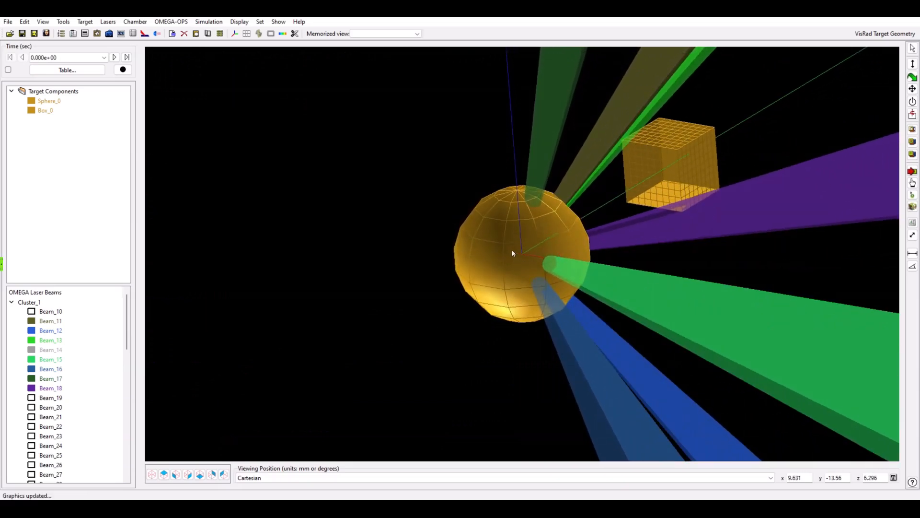
pyautogui.click(661, 146)
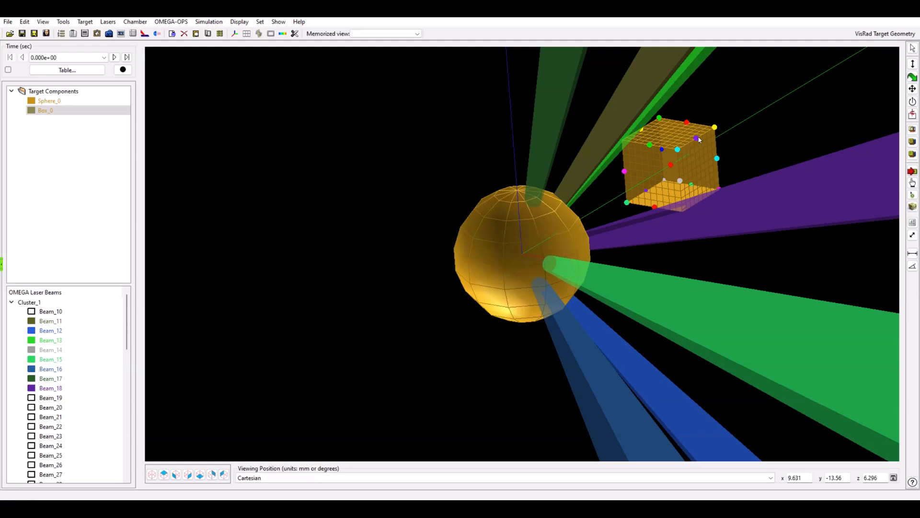
pyautogui.click(164, 475)
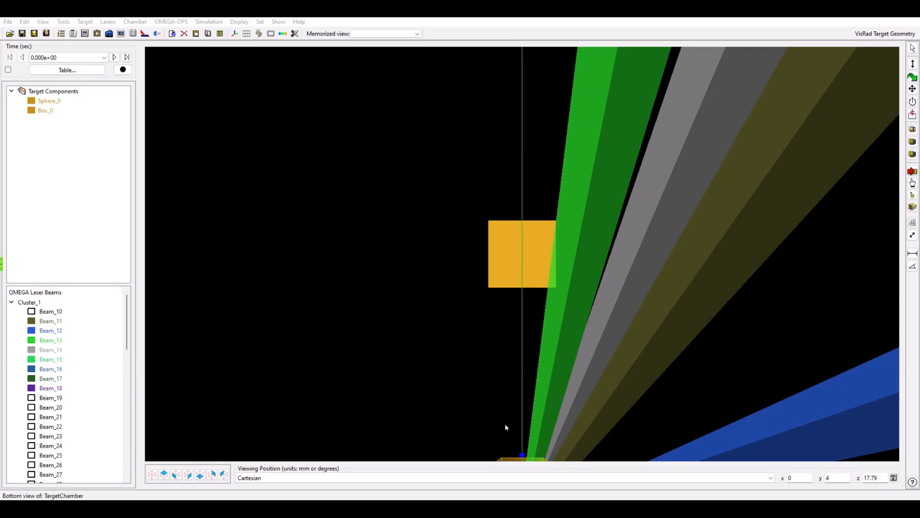
pyautogui.click(515, 460)
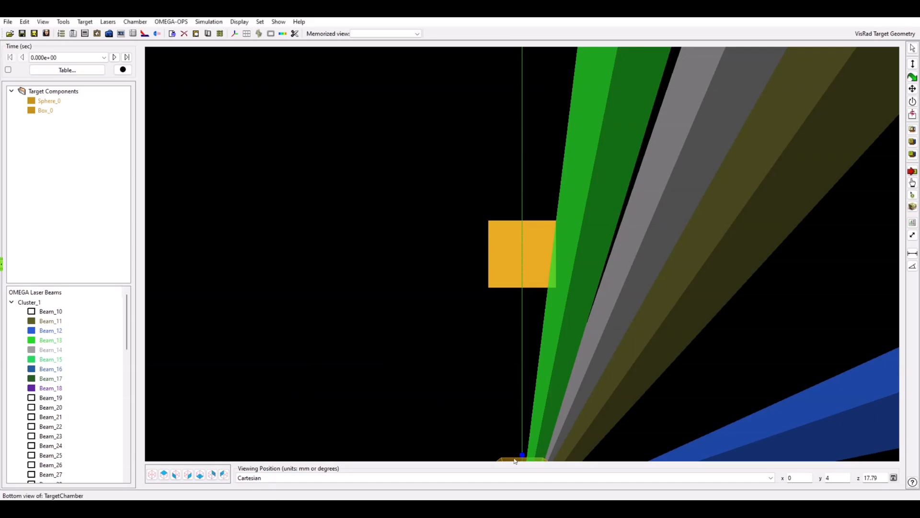
pyautogui.click(153, 476)
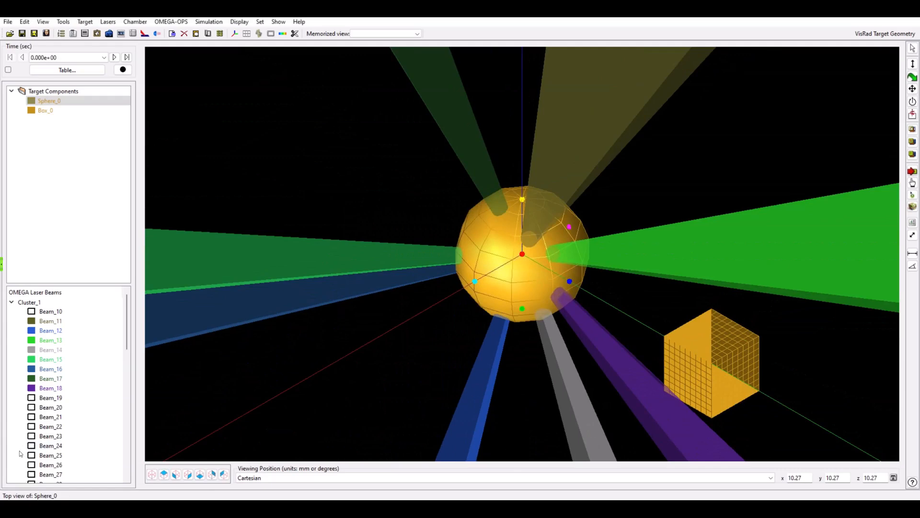